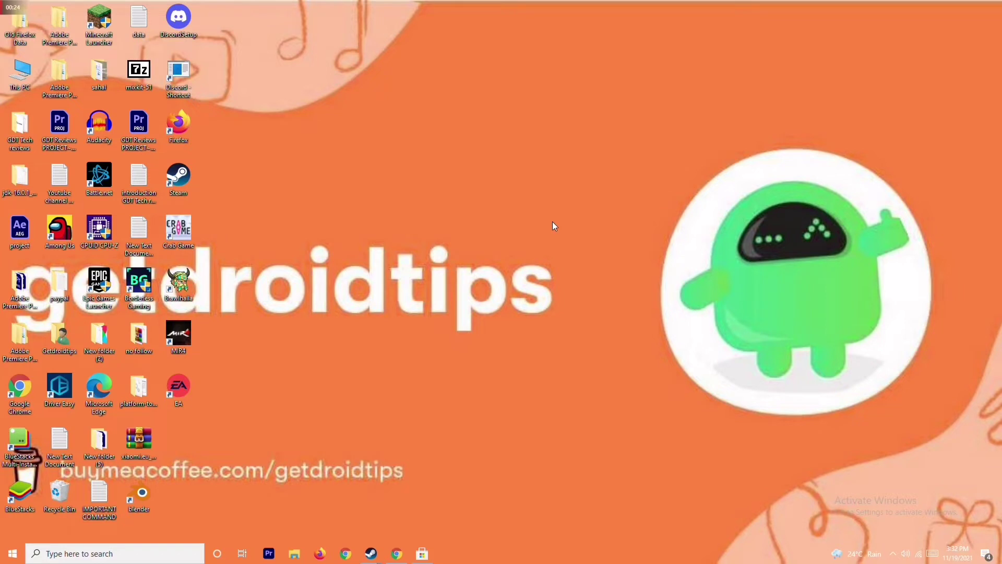
# - Open Device Manager from This PC's system properties
pyautogui.rightClick(23, 91)
pyautogui.click(73, 209)
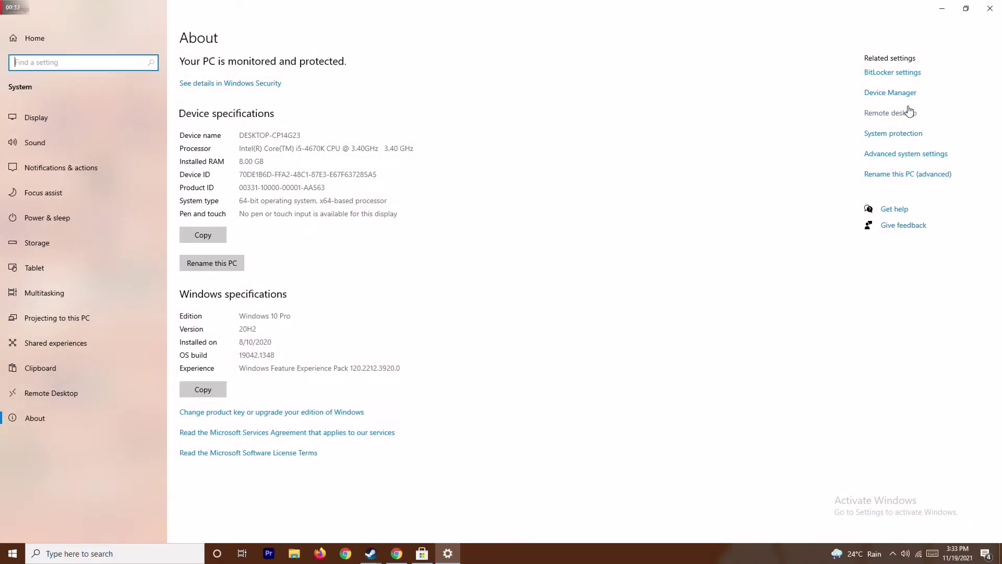
pyautogui.click(890, 93)
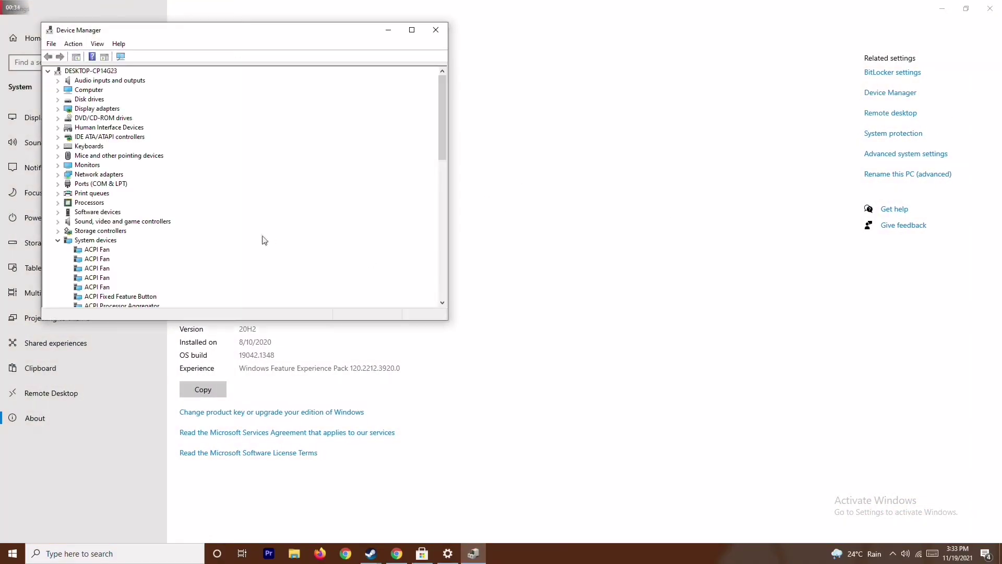
# - Search automatically for an updated AMD Radeon RX 5700 display driver, confirming the best is installed
pyautogui.click(58, 109)
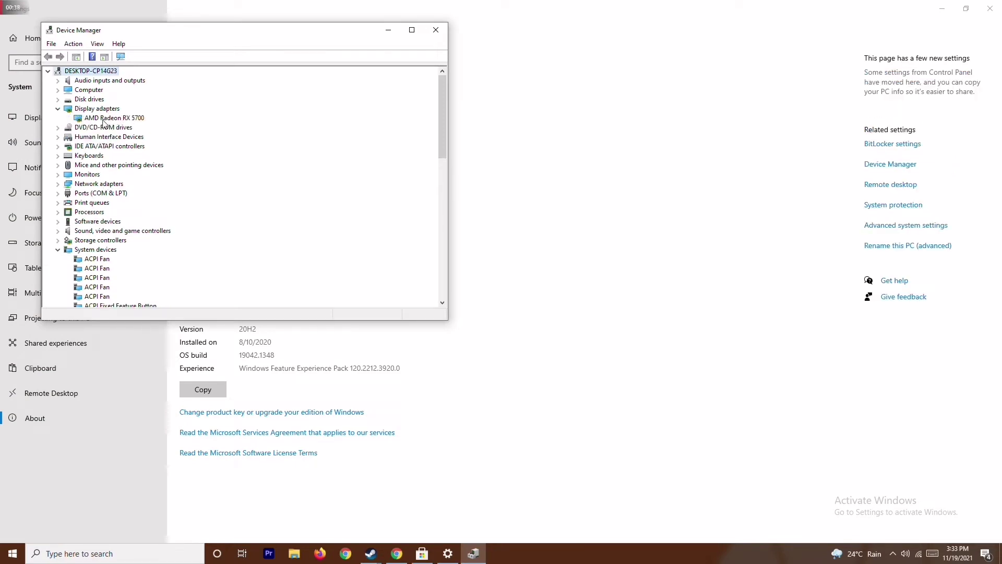
pyautogui.rightClick(140, 120)
pyautogui.click(167, 124)
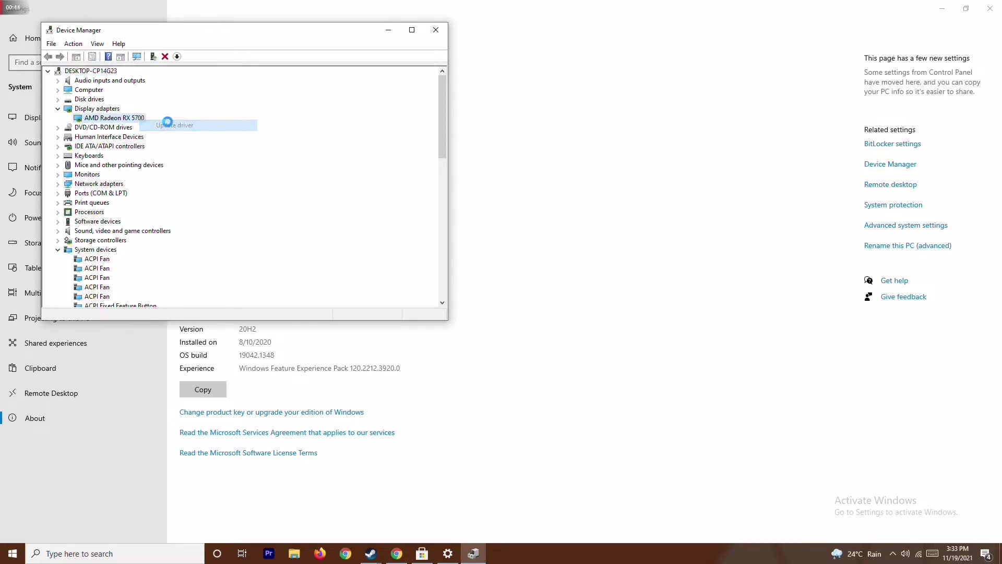
pyautogui.click(191, 155)
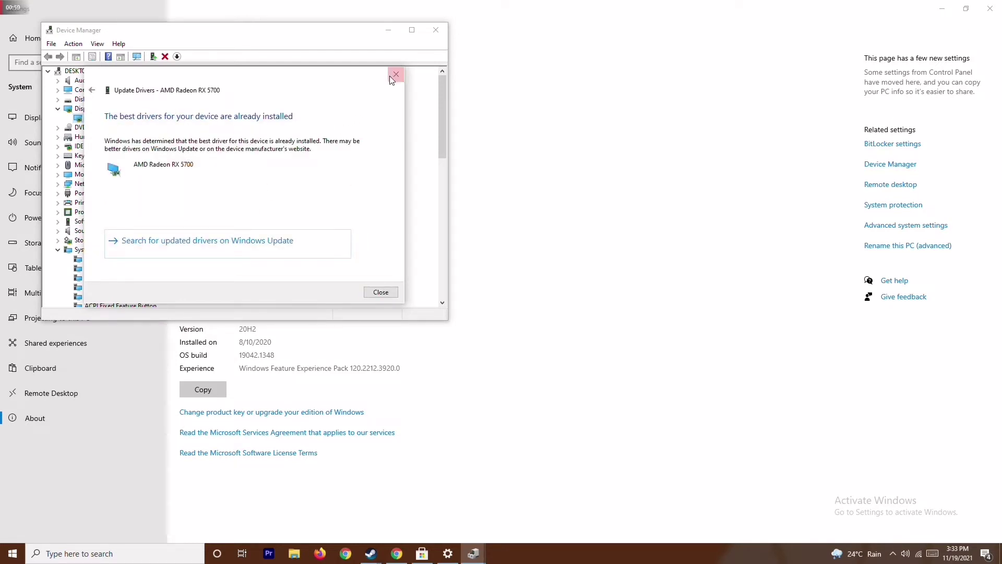
pyautogui.click(397, 75)
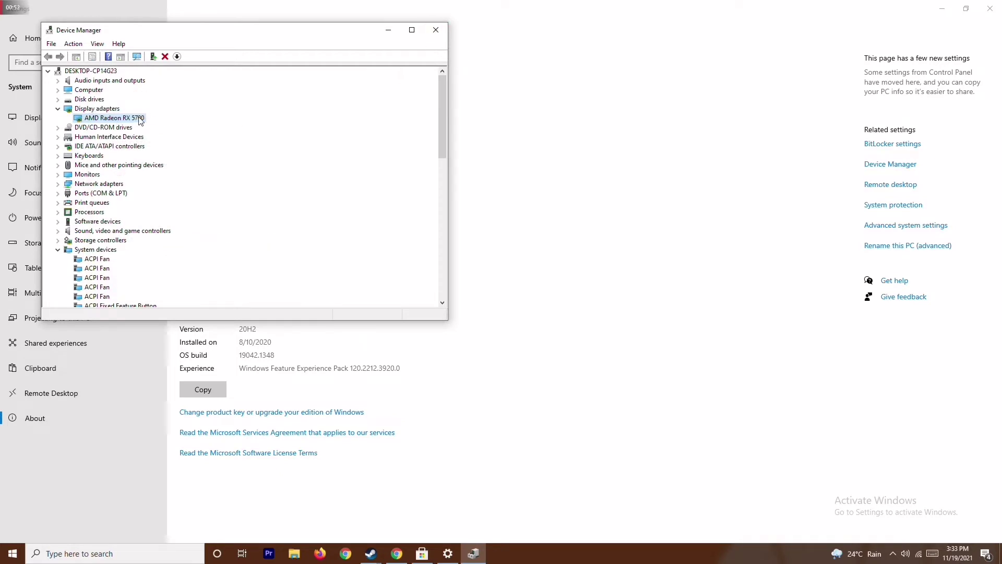
# - Collapse the display adapters and system devices categories, then close Device Manager and the About page
pyautogui.click(57, 109)
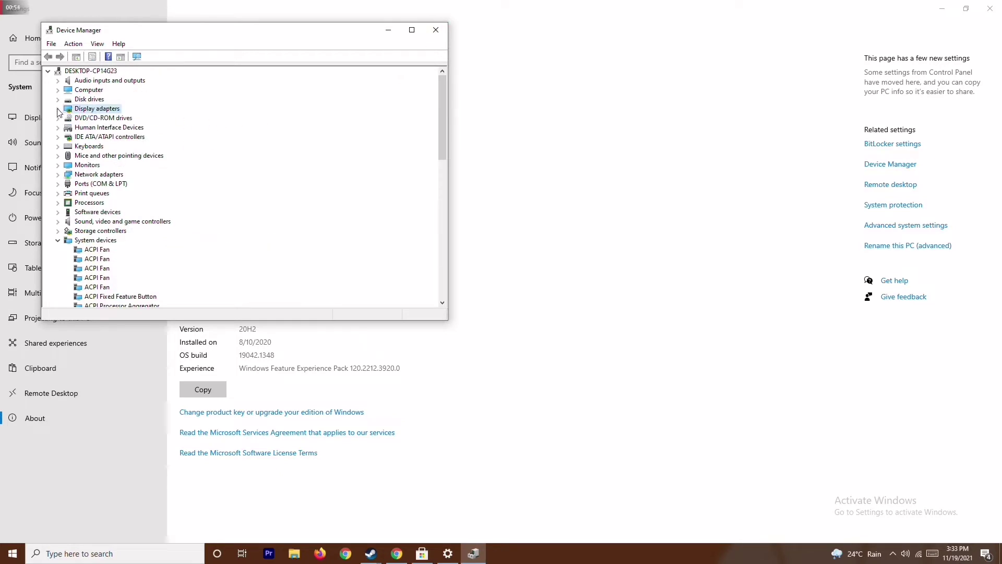
pyautogui.click(58, 240)
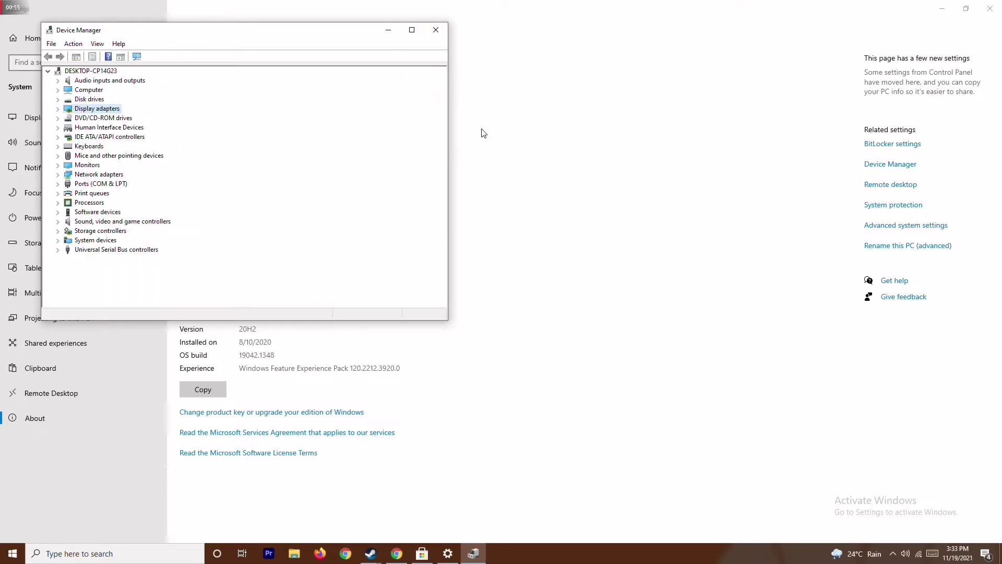
pyautogui.click(436, 30)
pyautogui.click(990, 9)
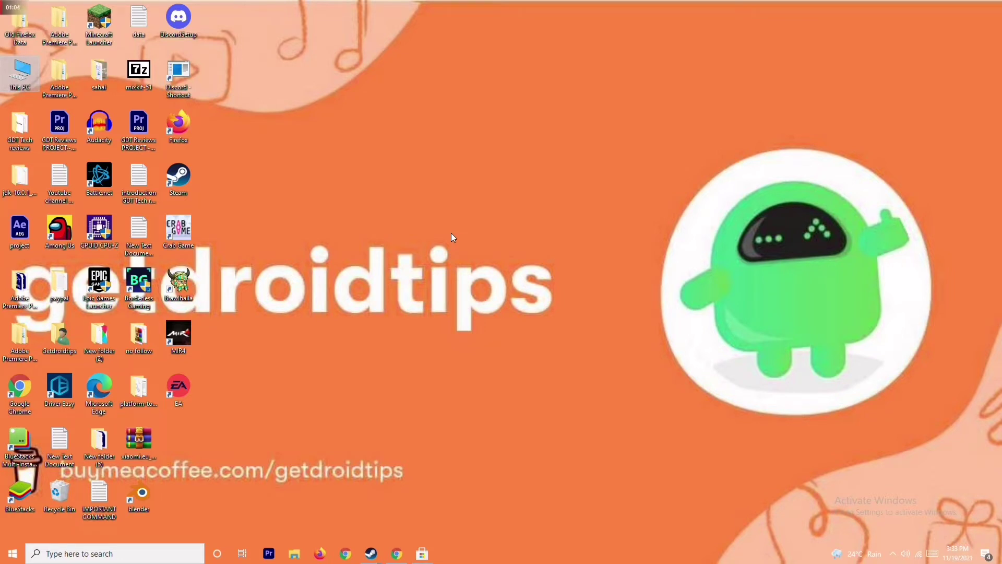
# - Check Windows Update under Update & Security shows up to date with 21H1 offered, then close Settings
pyautogui.click(121, 560)
pyautogui.write('sett')
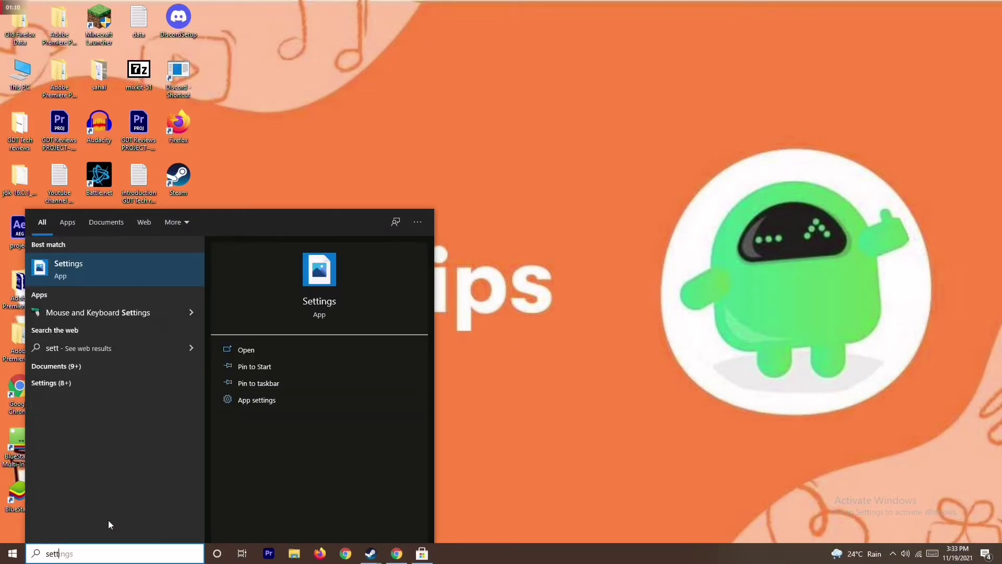
pyautogui.click(141, 270)
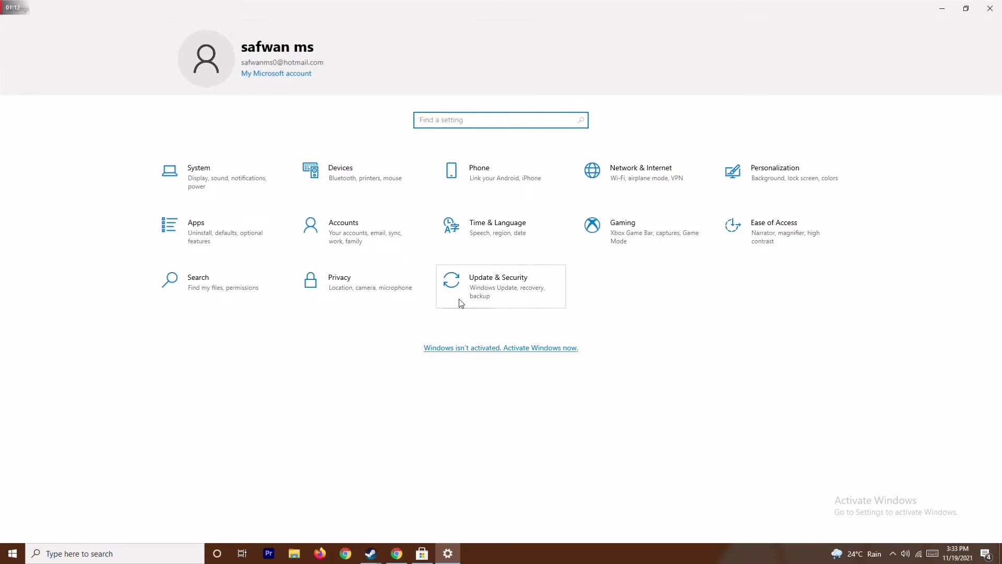
pyautogui.click(510, 282)
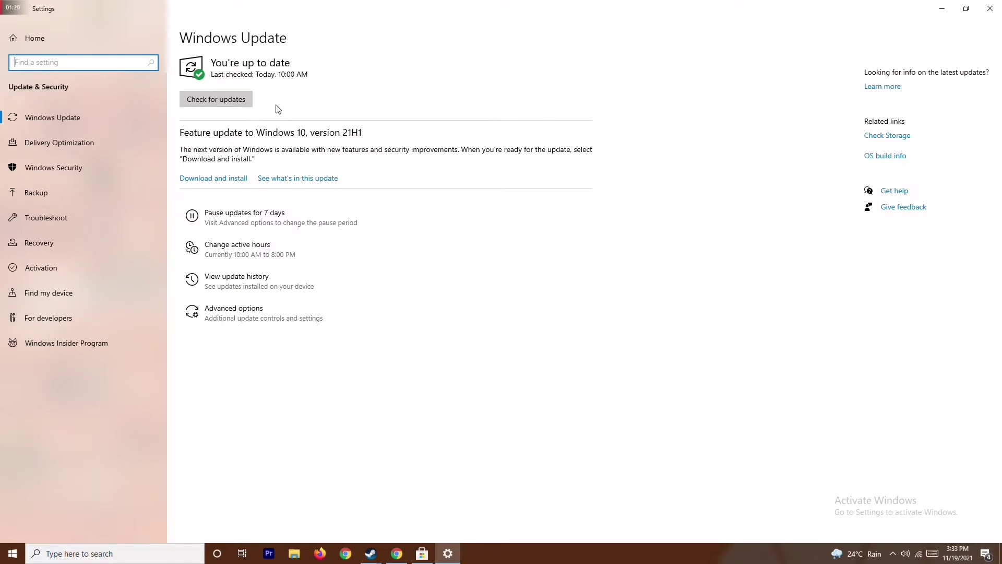
pyautogui.click(990, 8)
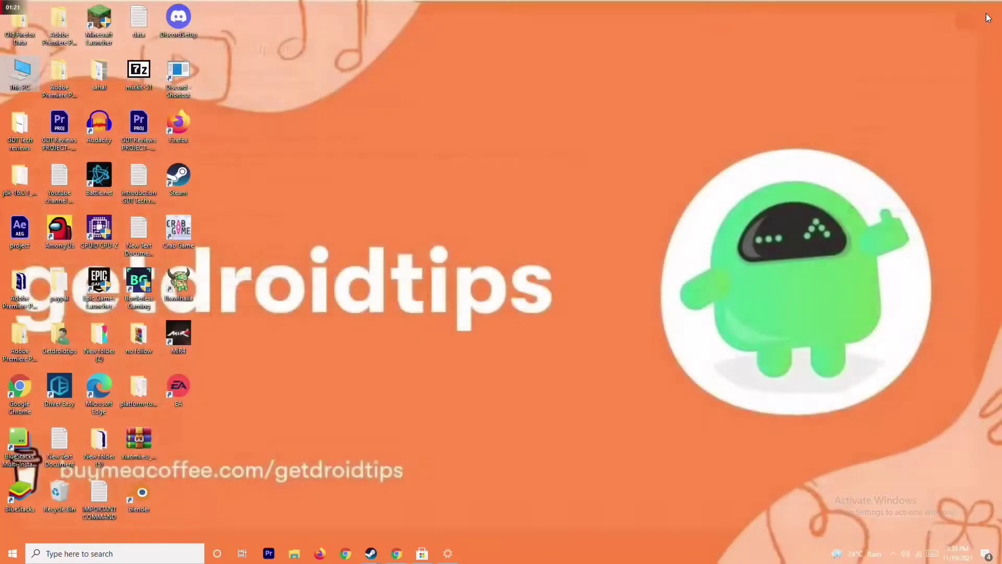
# - Refresh the desktop and launch Task Manager from the taskbar
pyautogui.rightClick(613, 187)
pyautogui.click(550, 236)
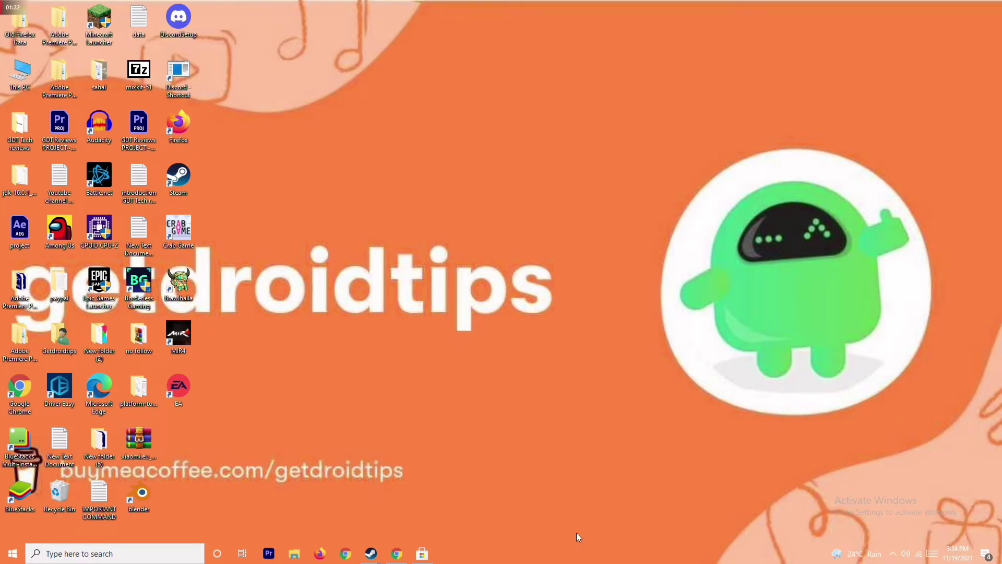
pyautogui.rightClick(532, 555)
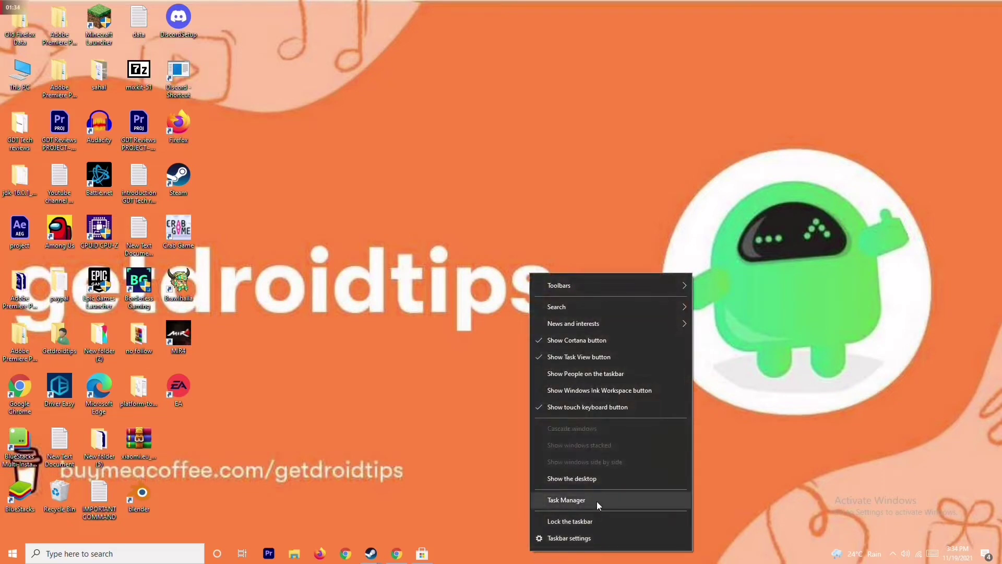
pyautogui.click(597, 501)
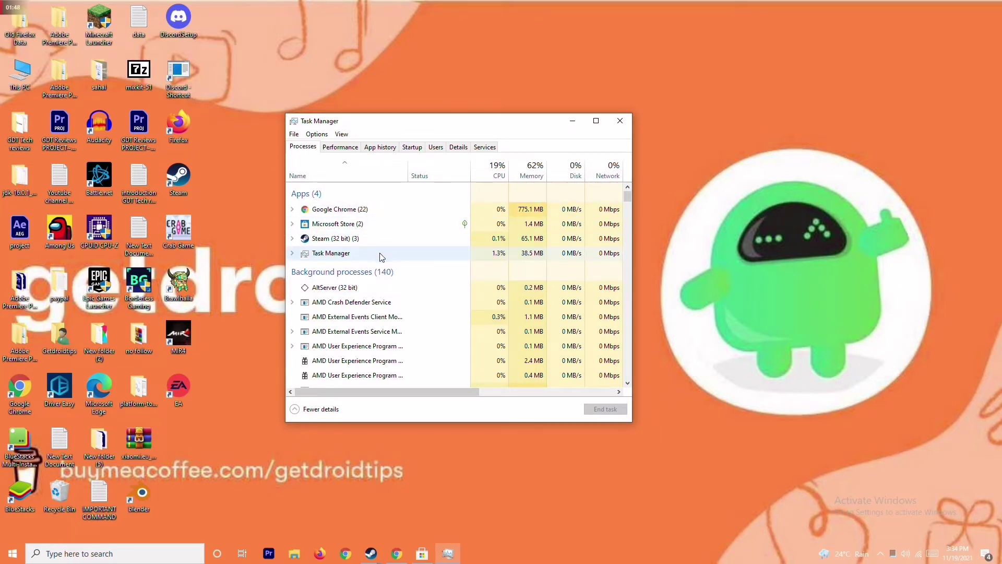
# - End the Microsoft Store task and close Task Manager
pyautogui.click(391, 224)
pyautogui.rightClick(427, 230)
pyautogui.click(460, 258)
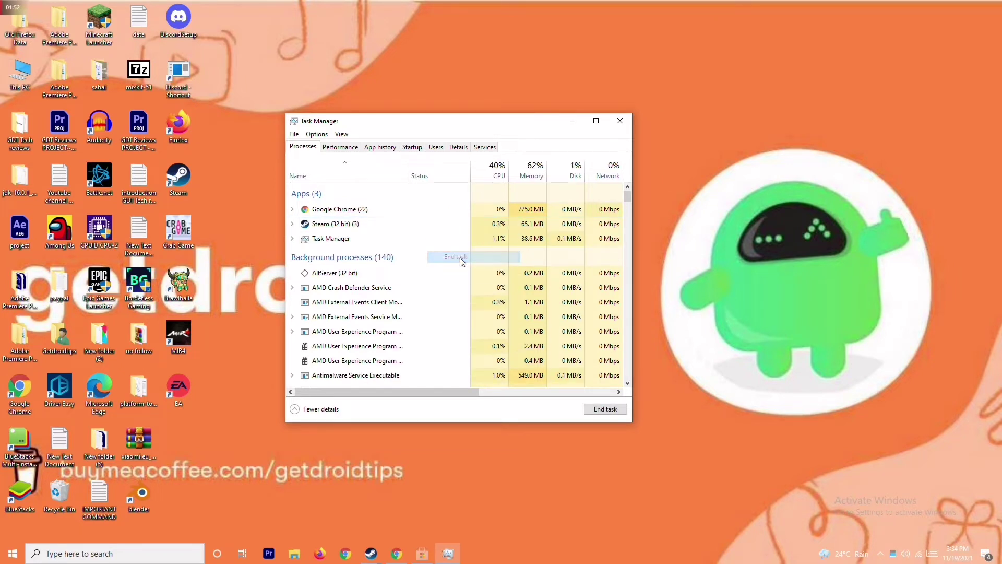
pyautogui.click(620, 122)
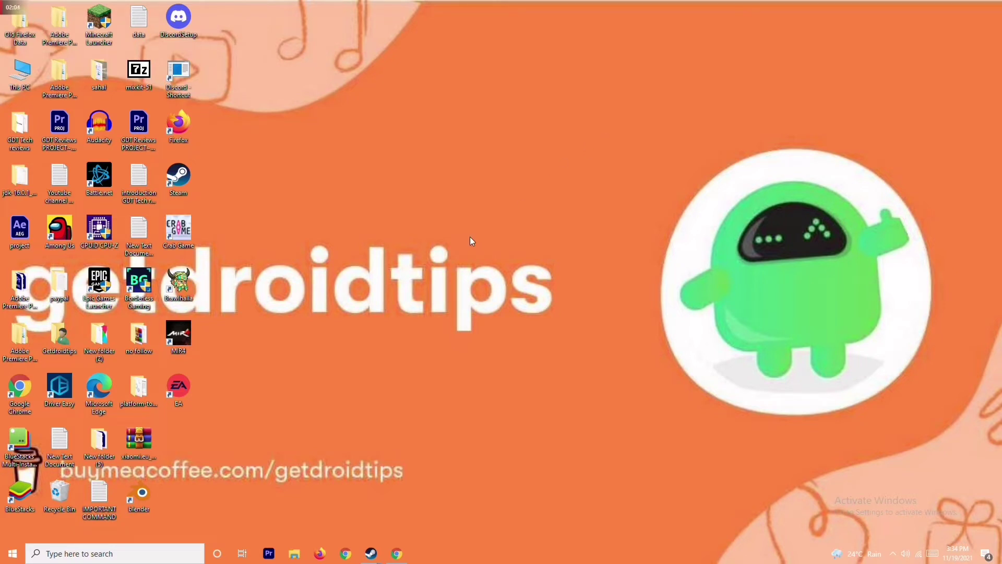
pyautogui.rightClick(185, 245)
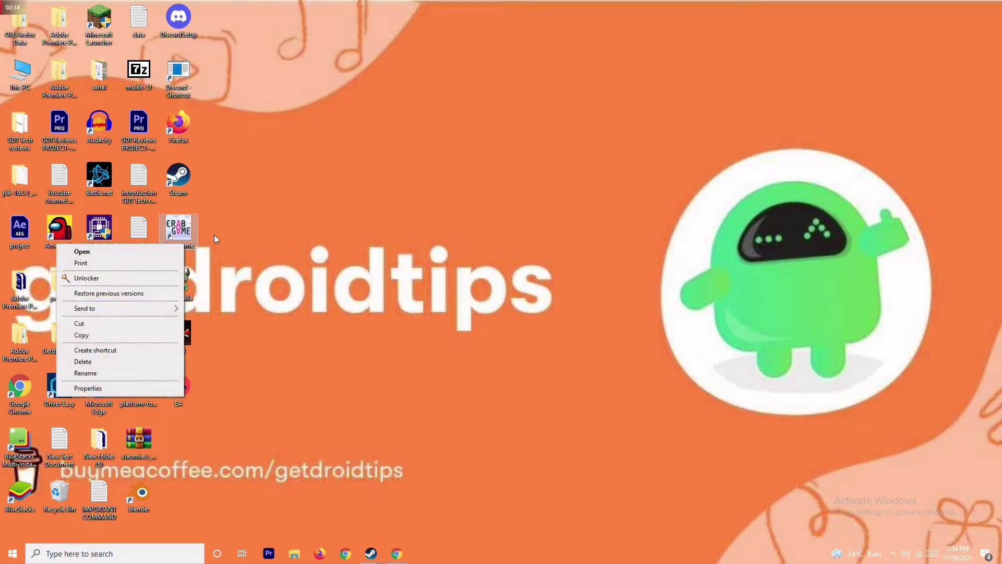
pyautogui.click(190, 229)
pyautogui.rightClick(186, 243)
pyautogui.click(178, 247)
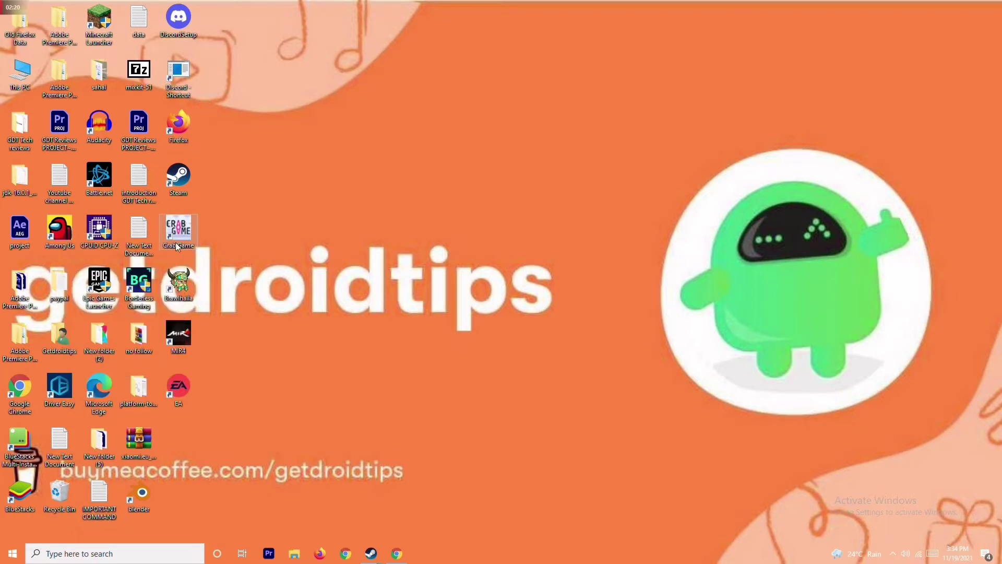
pyautogui.rightClick(178, 246)
pyautogui.click(130, 392)
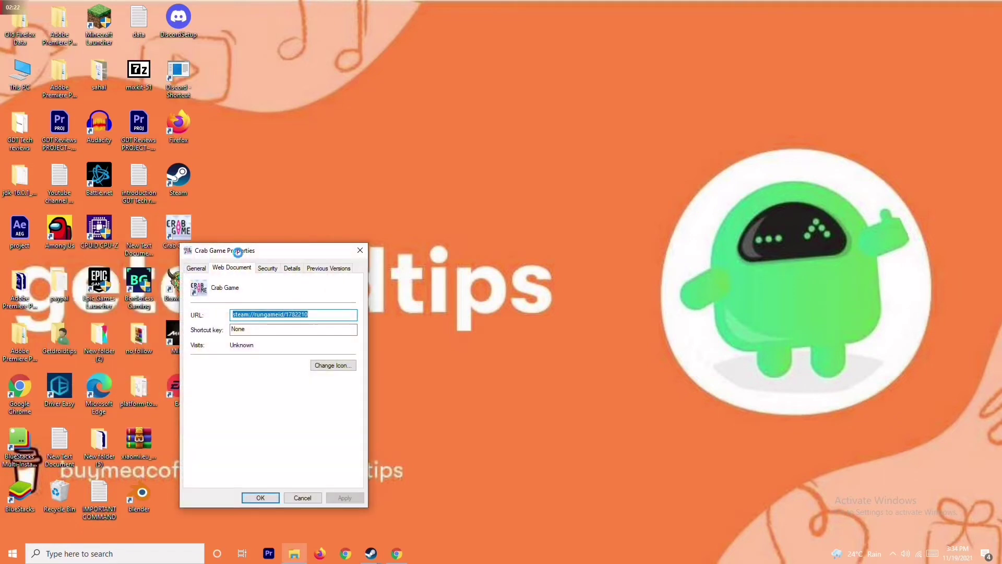
pyautogui.click(360, 250)
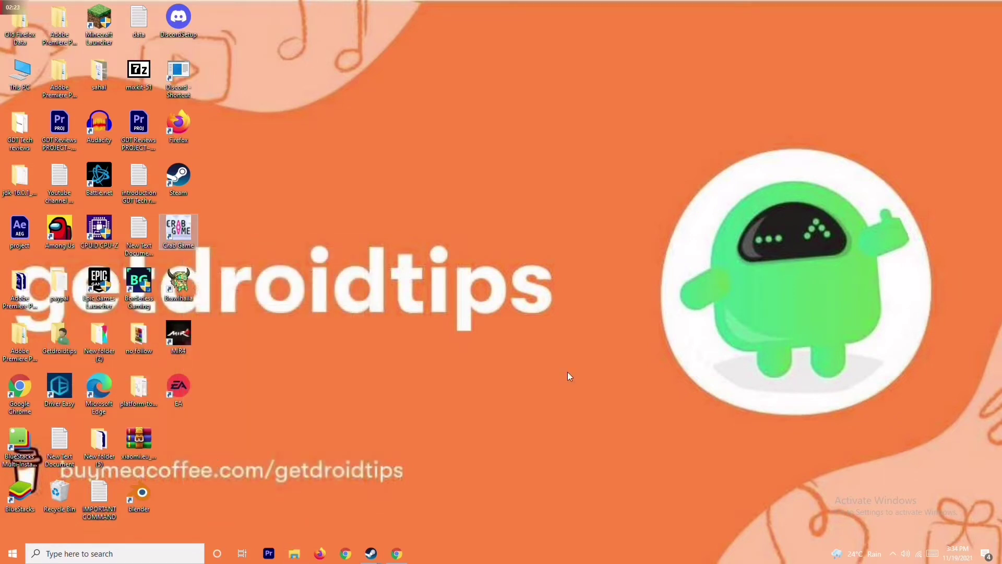
pyautogui.moveTo(371, 558)
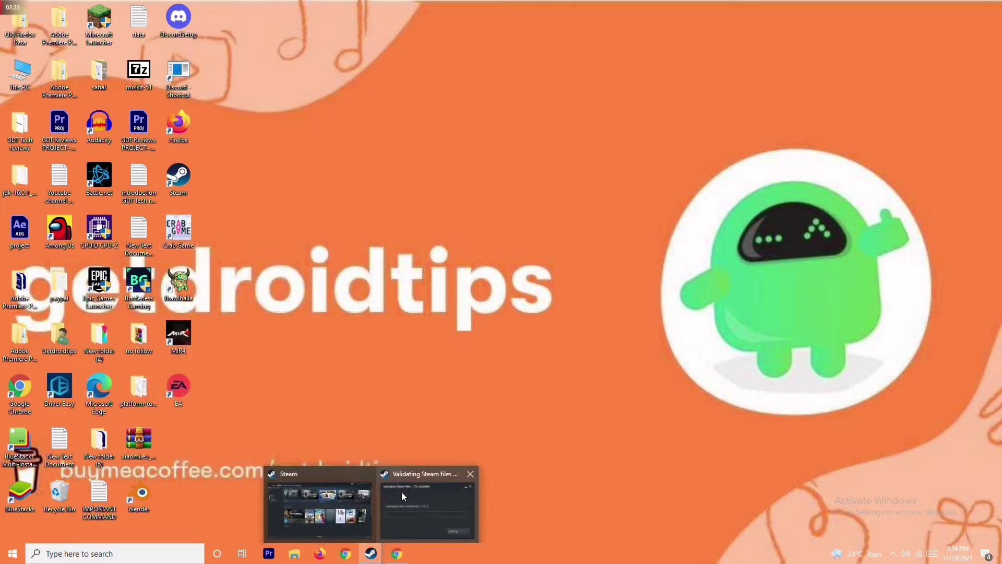
# - Open Crab Game's Properties in the Steam library and browse its Local Files install folder
pyautogui.click(347, 499)
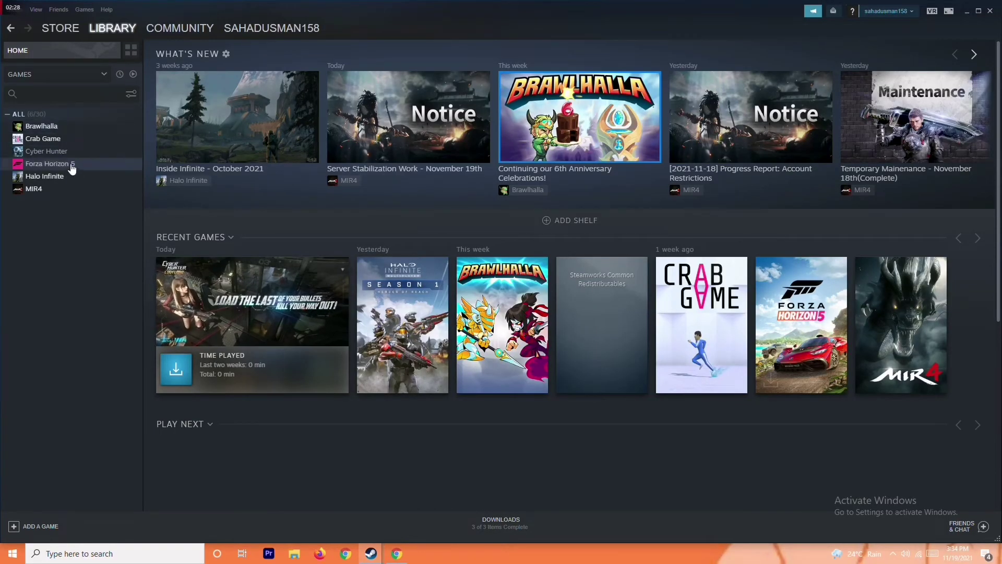
pyautogui.rightClick(98, 141)
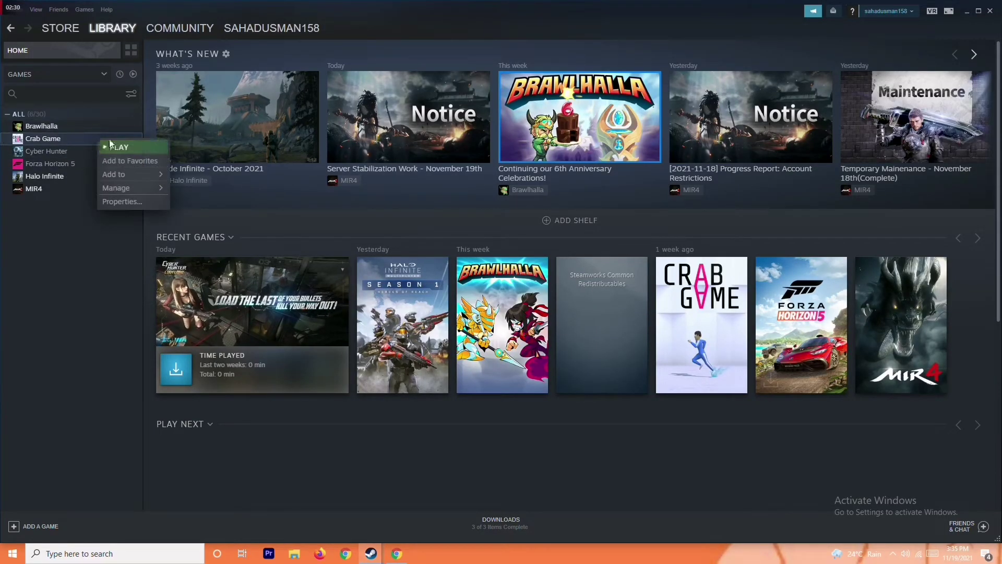
pyautogui.click(132, 202)
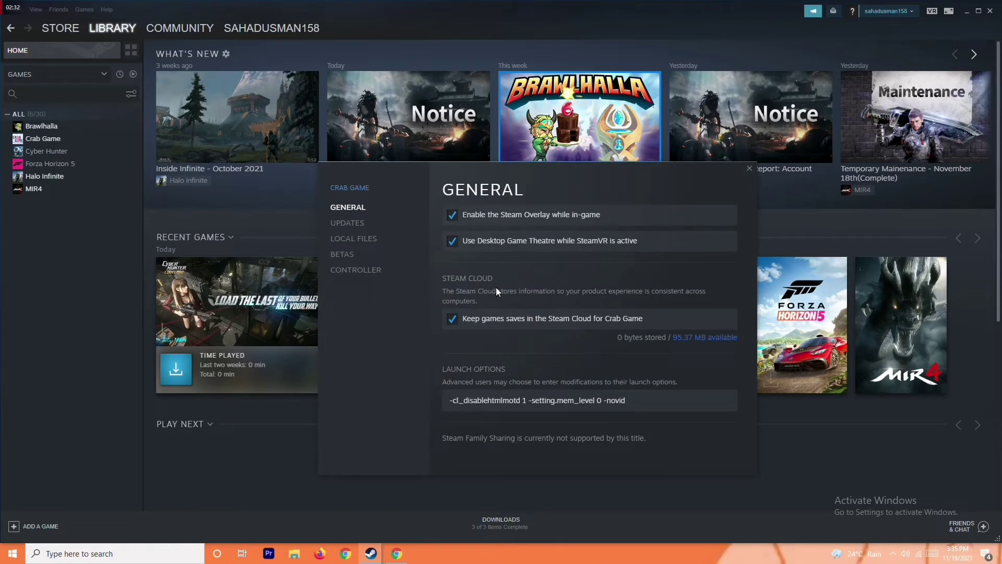
pyautogui.click(381, 239)
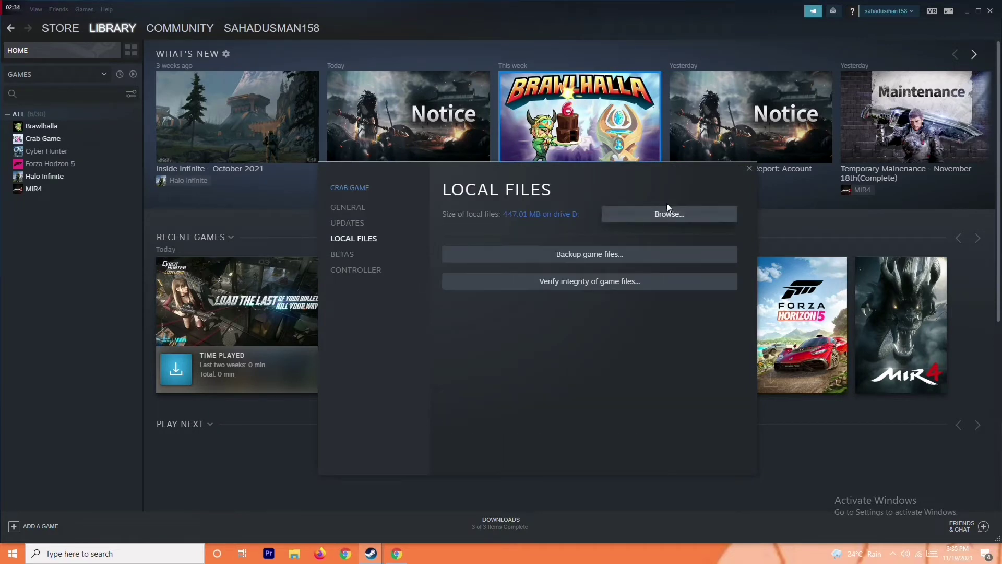
pyautogui.click(668, 212)
# - Run the Crab Game application as administrator, then close its folder and minimize Steam
pyautogui.click(224, 291)
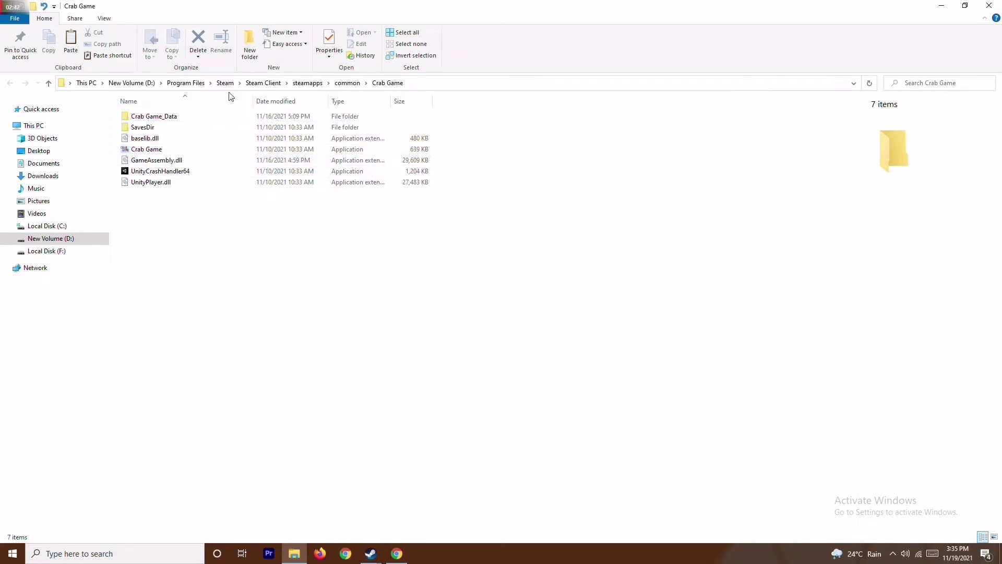
pyautogui.click(159, 151)
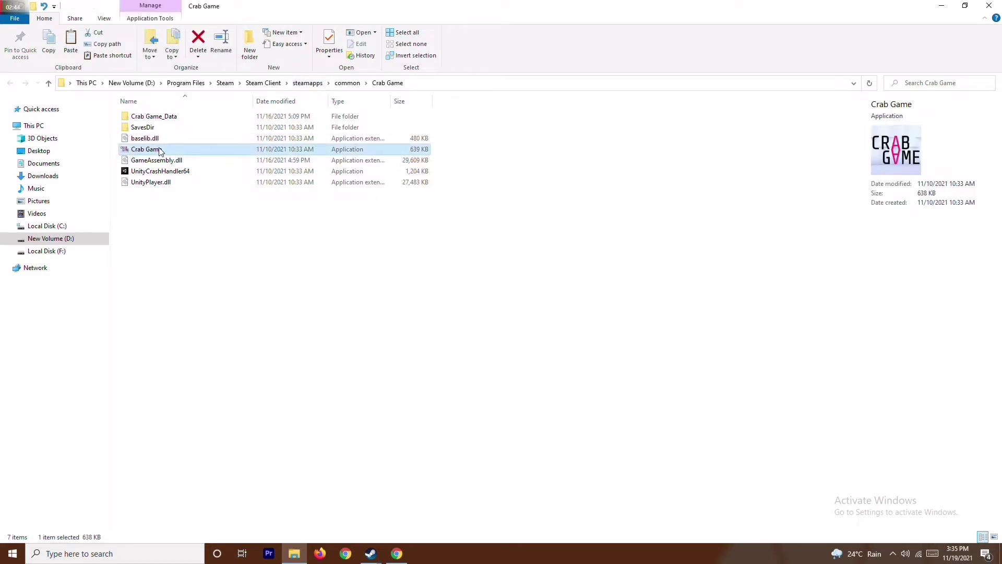
pyautogui.rightClick(159, 151)
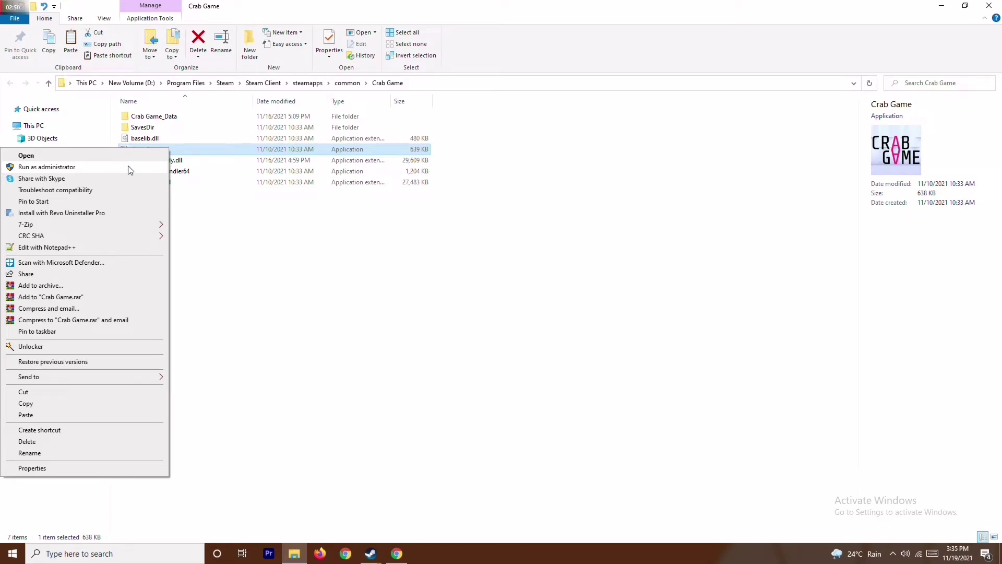
pyautogui.click(325, 253)
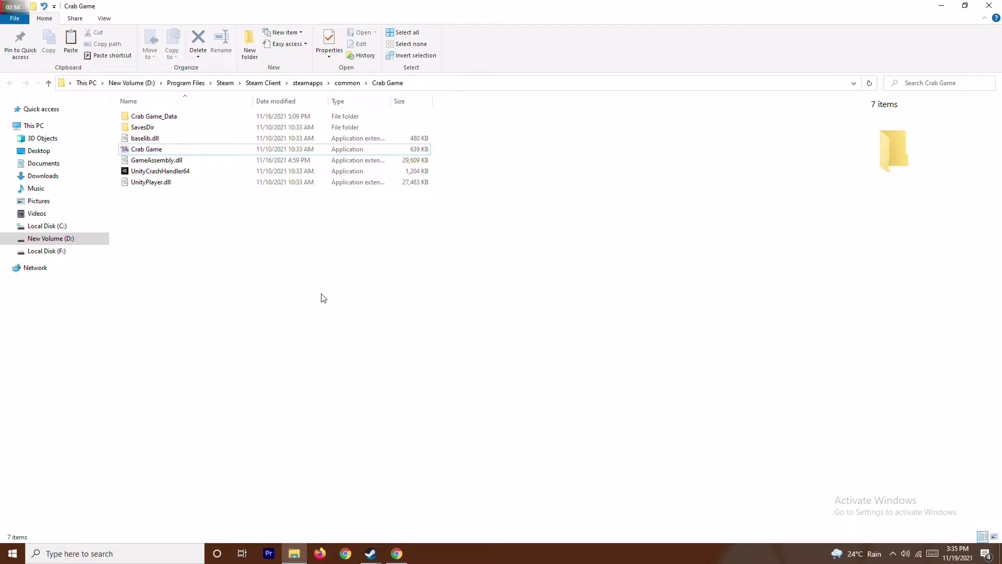
pyautogui.click(990, 5)
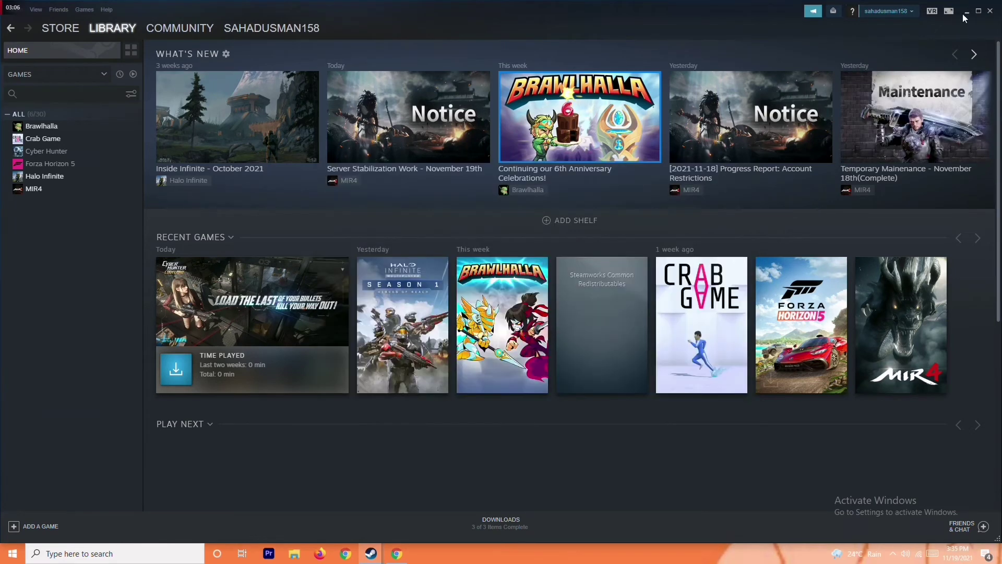
pyautogui.click(965, 12)
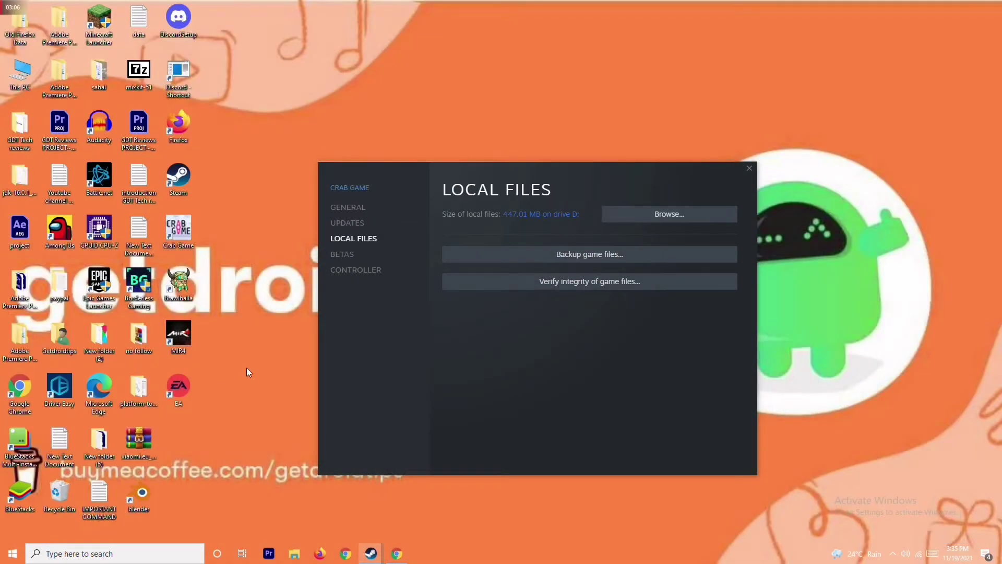
# - Close the Crab Game Properties dialog
pyautogui.click(749, 169)
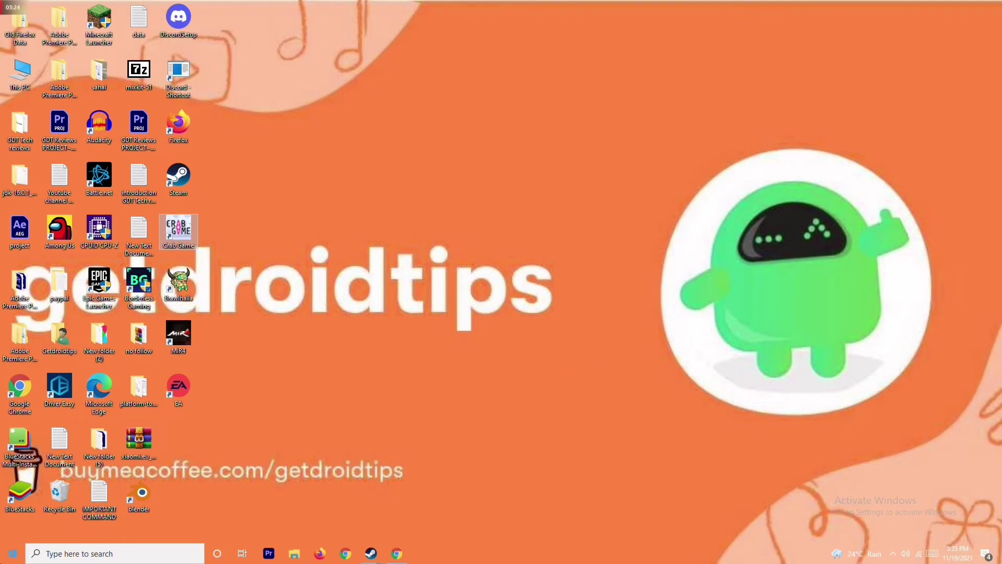
# - Search 'windows' and open Windows Defender Firewall from the results
pyautogui.click(93, 555)
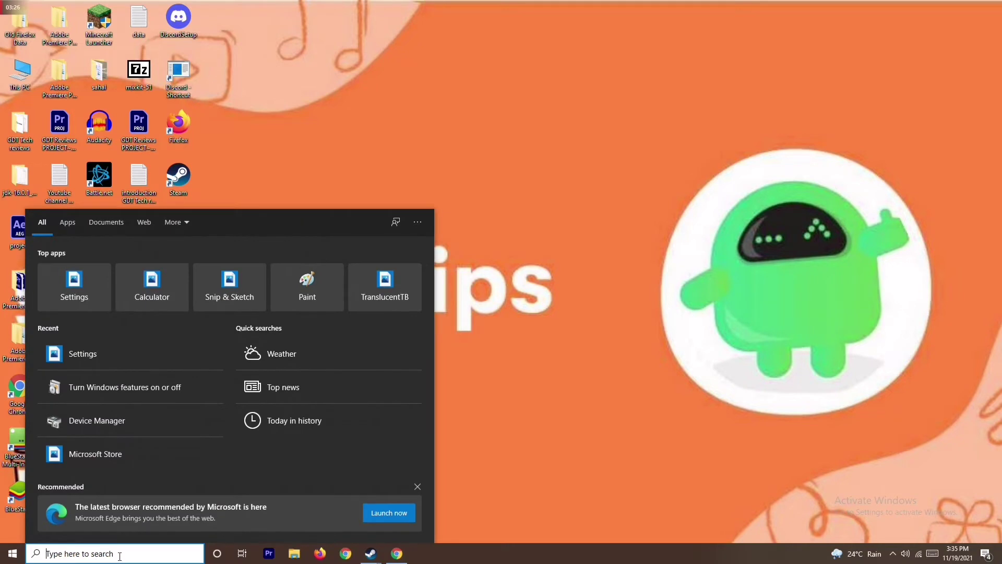
pyautogui.write('wi')
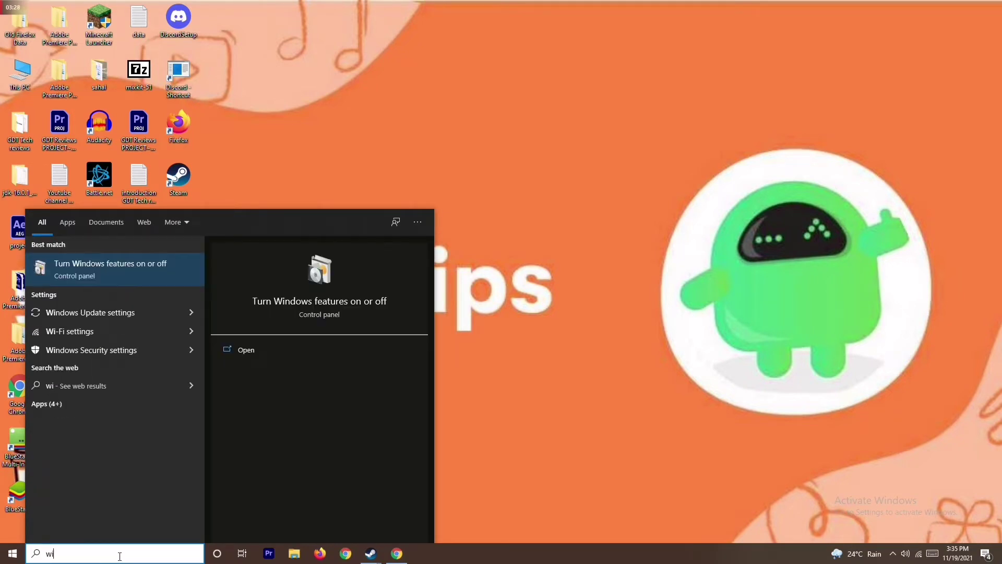
pyautogui.write('ndows')
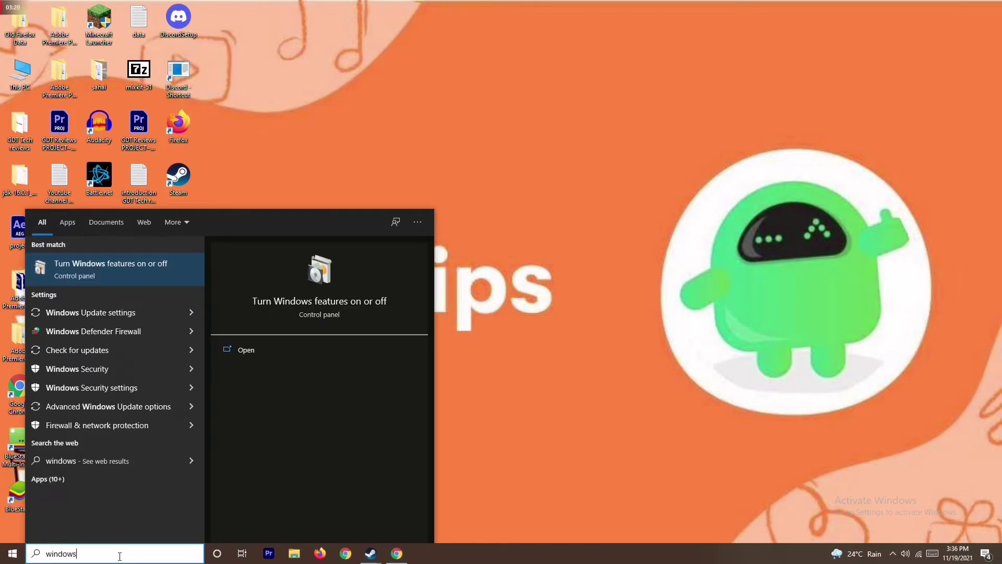
pyautogui.click(139, 333)
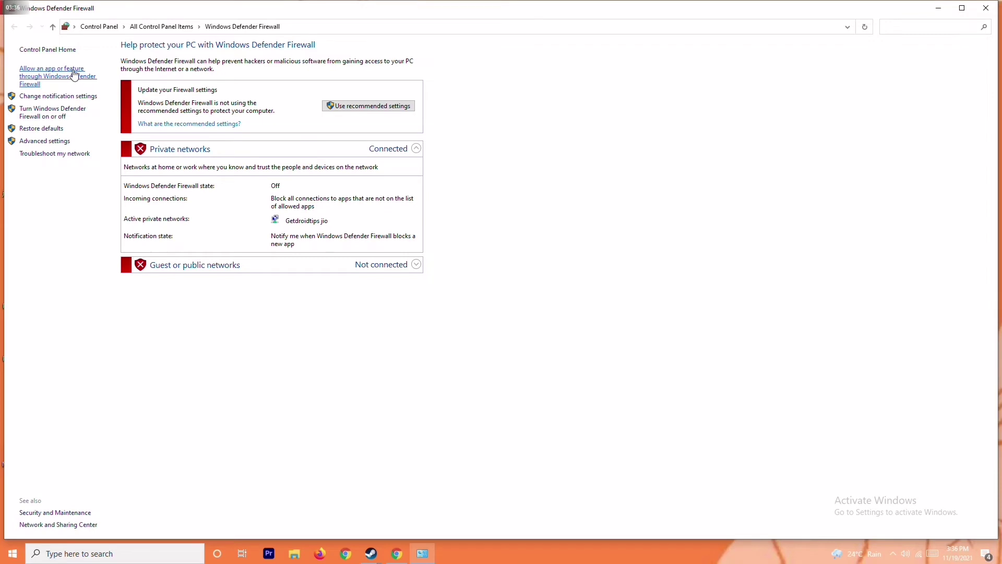
# - Turn Windows Defender Firewall off for private and public networks, then bring up the Start power options
pyautogui.click(56, 113)
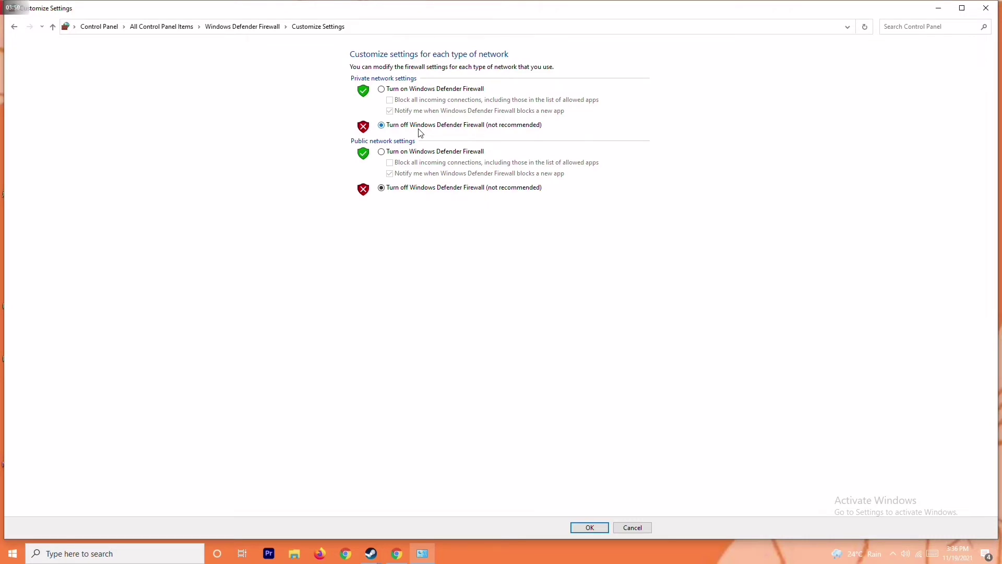
pyautogui.click(399, 90)
pyautogui.click(408, 126)
pyautogui.click(990, 9)
pyautogui.click(12, 553)
pyautogui.click(13, 531)
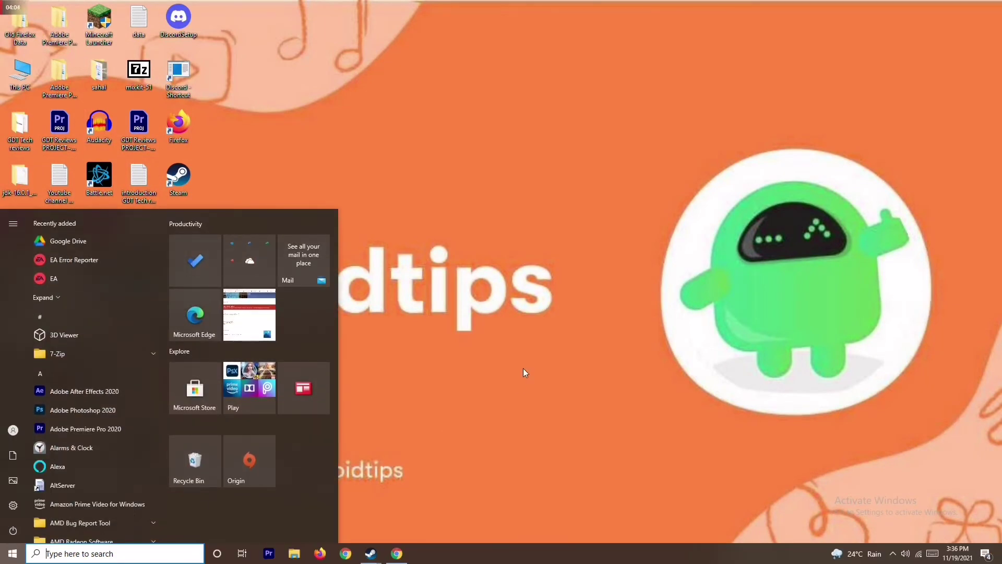
# - Dismiss the Start menu and bring up Settings with Win+I
pyautogui.click(523, 368)
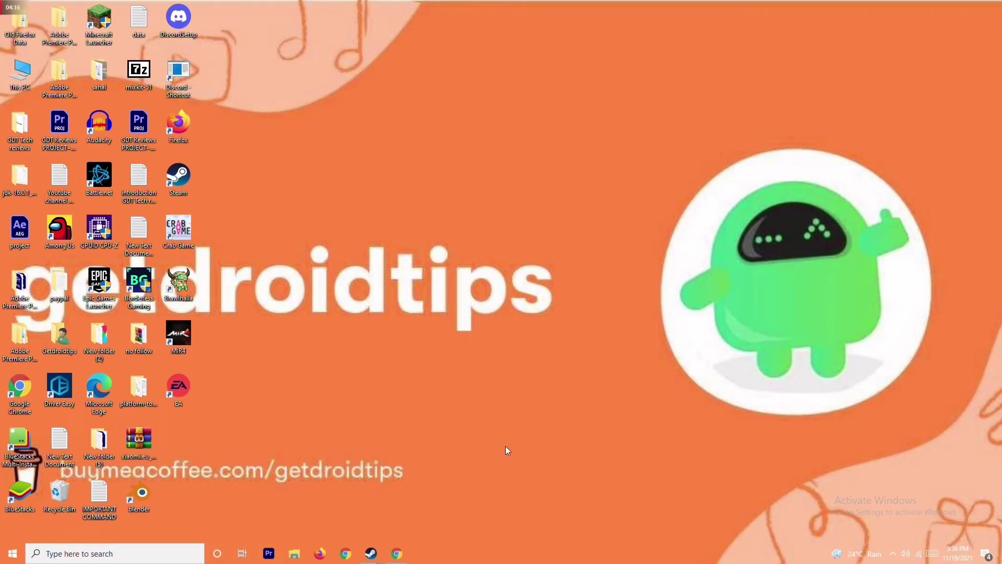
pyautogui.press('super+i')
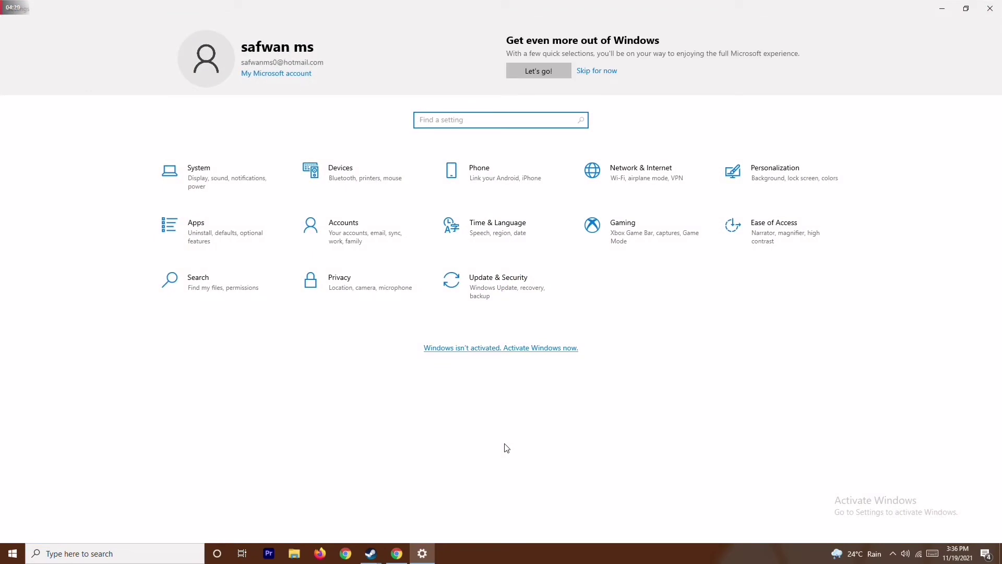
# - Go to Update & Security > Windows Security > Virus & threat protection
pyautogui.click(509, 279)
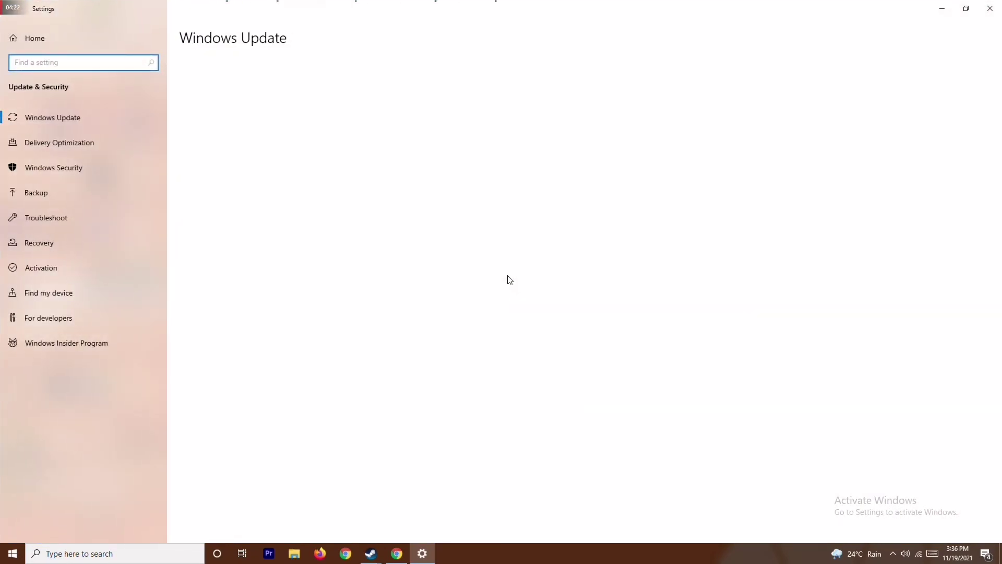
pyautogui.click(65, 170)
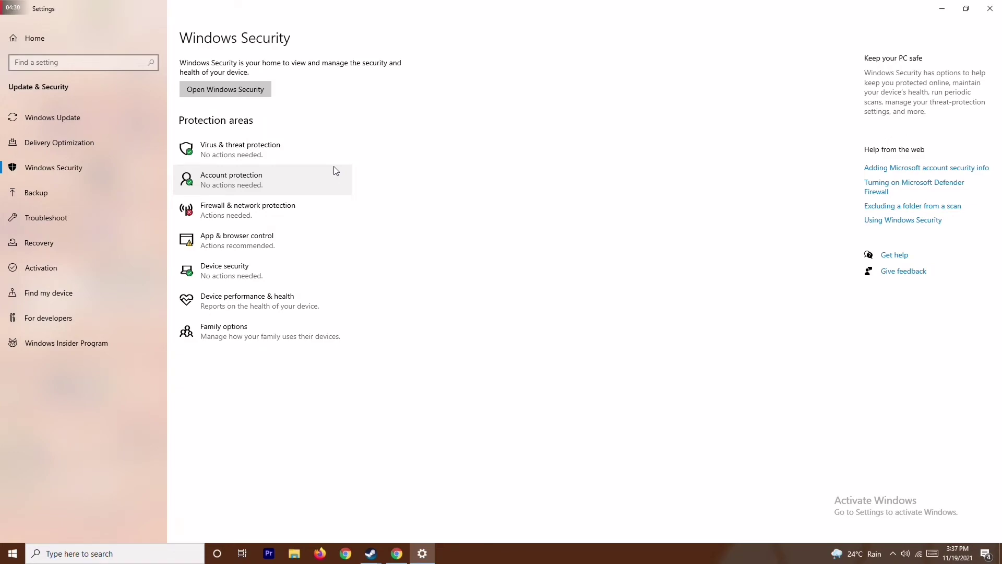
pyautogui.click(318, 150)
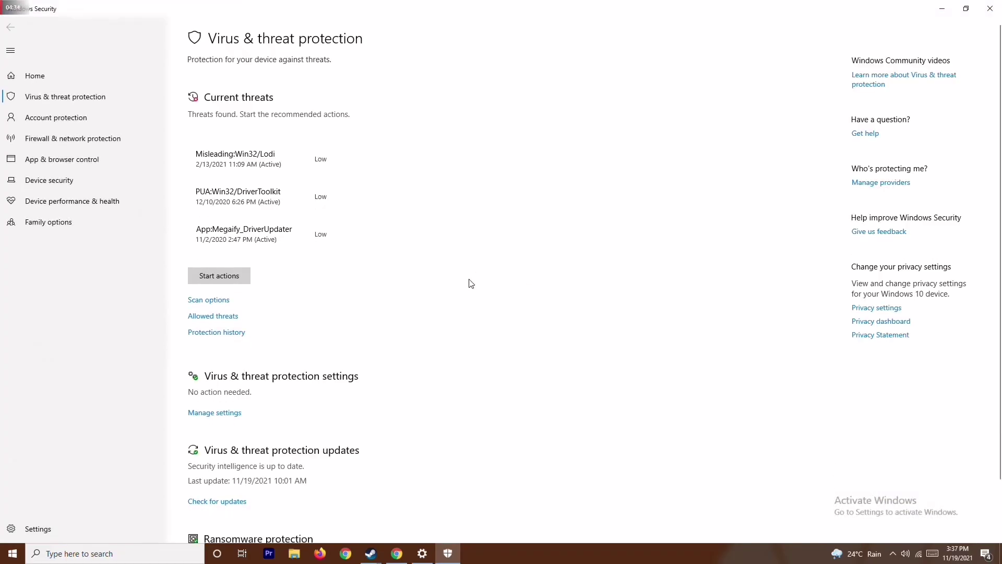
# - Switch Defender's Real-time protection Off in Virus & threat protection settings, approving the UAC prompt
pyautogui.scroll(-2, 471, 284)
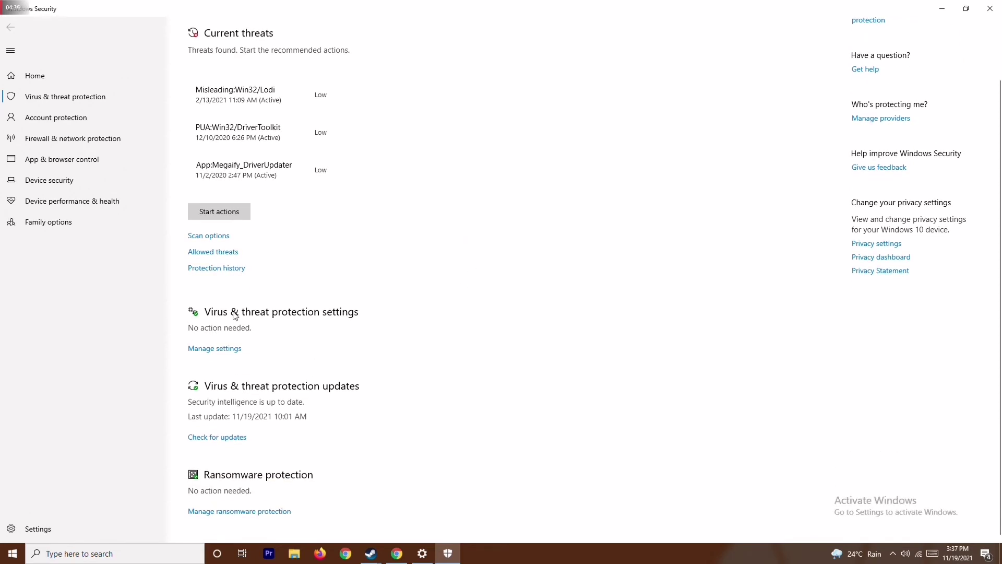
pyautogui.click(223, 348)
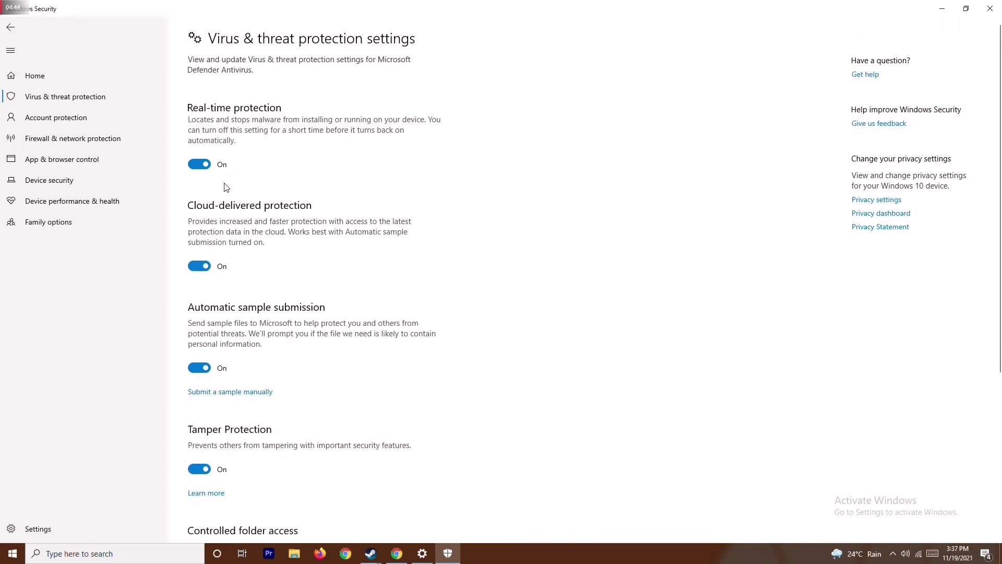
pyautogui.click(200, 164)
pyautogui.click(454, 344)
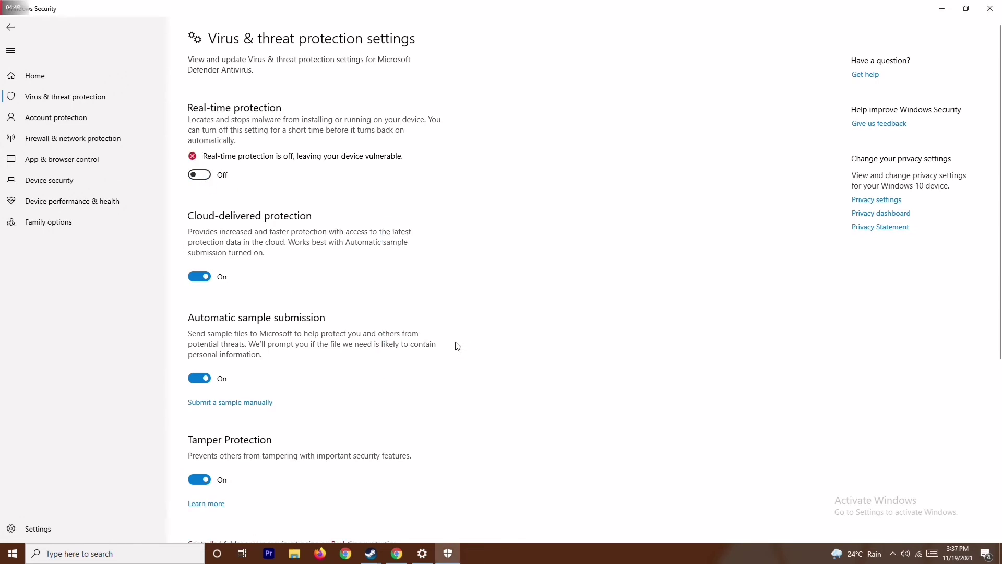
# - Close Windows Security and Settings, then refresh the desktop
pyautogui.click(990, 8)
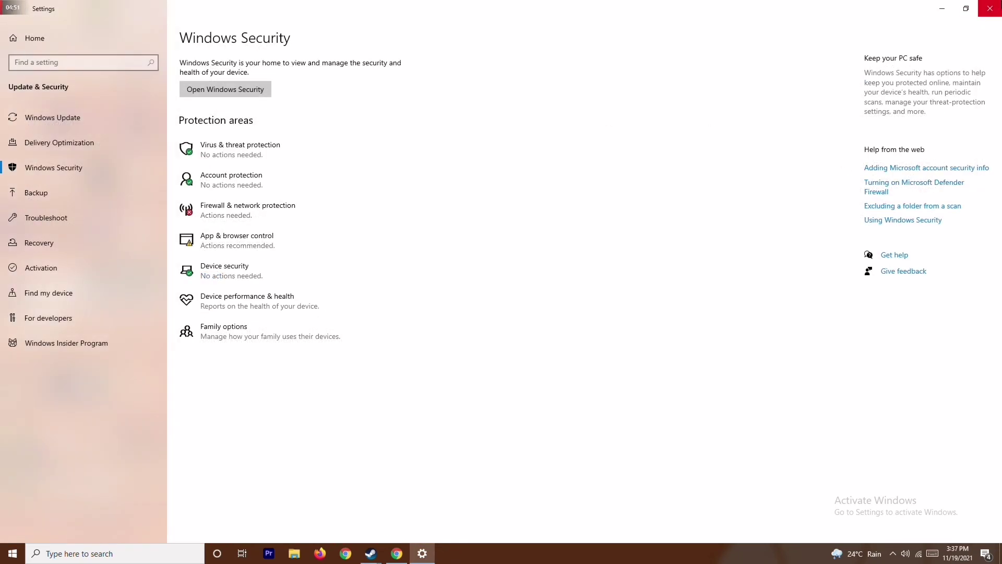
pyautogui.click(990, 8)
pyautogui.rightClick(403, 240)
pyautogui.click(377, 286)
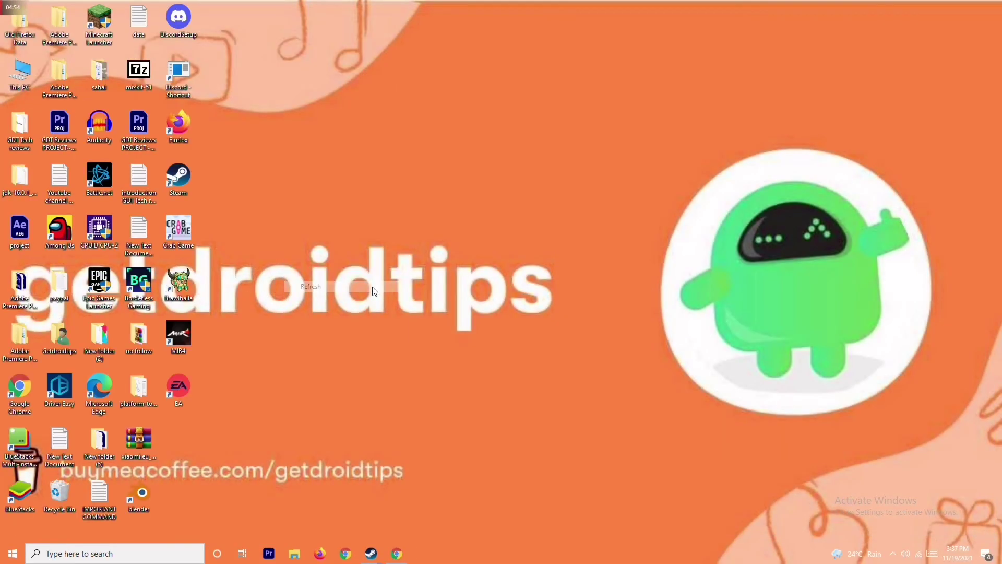